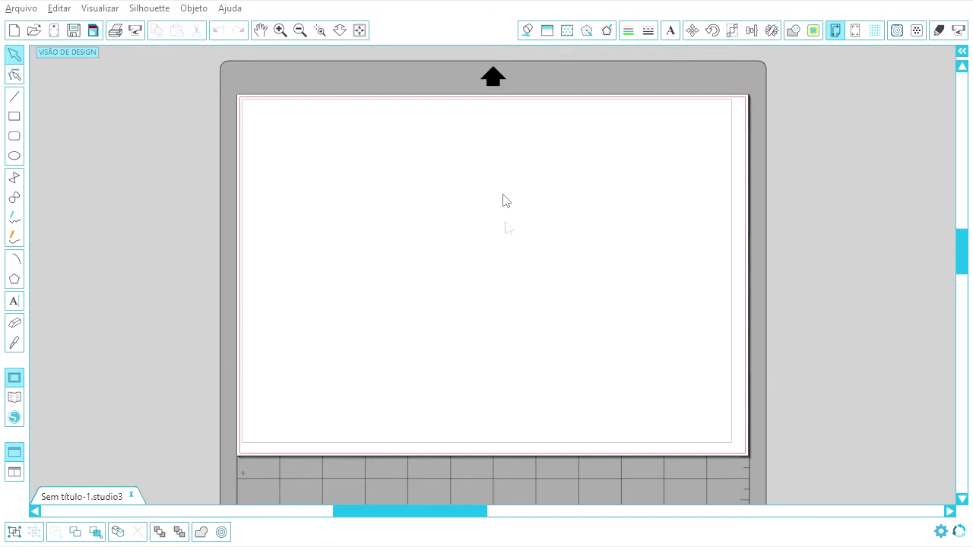
Step: Expand the design page settings beside the page, collapsing and reopening them once
left_click(962, 57)
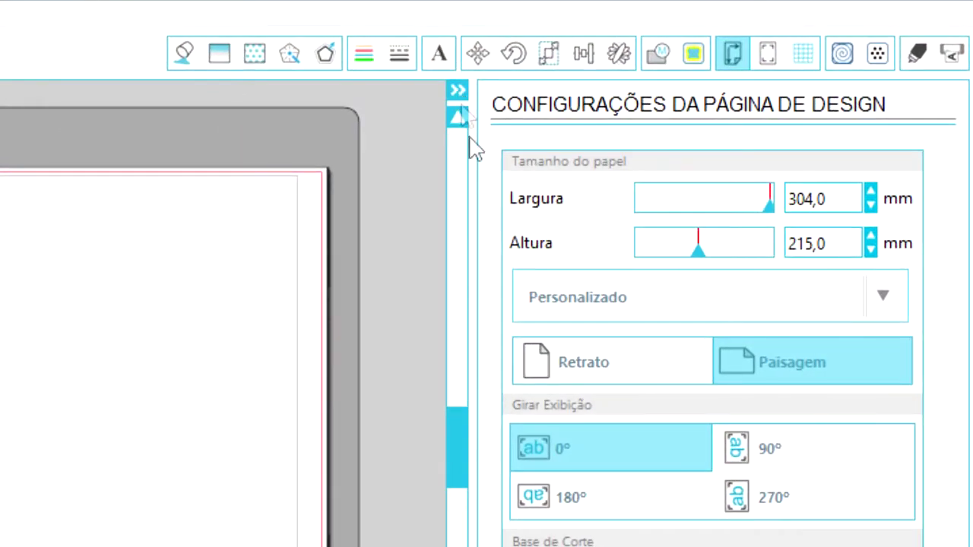
left_click(457, 92)
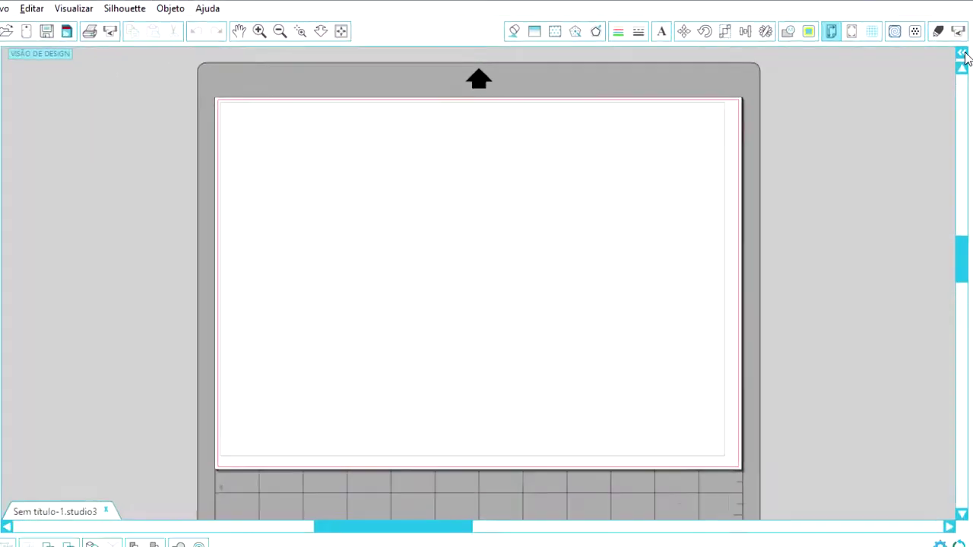
left_click(960, 67)
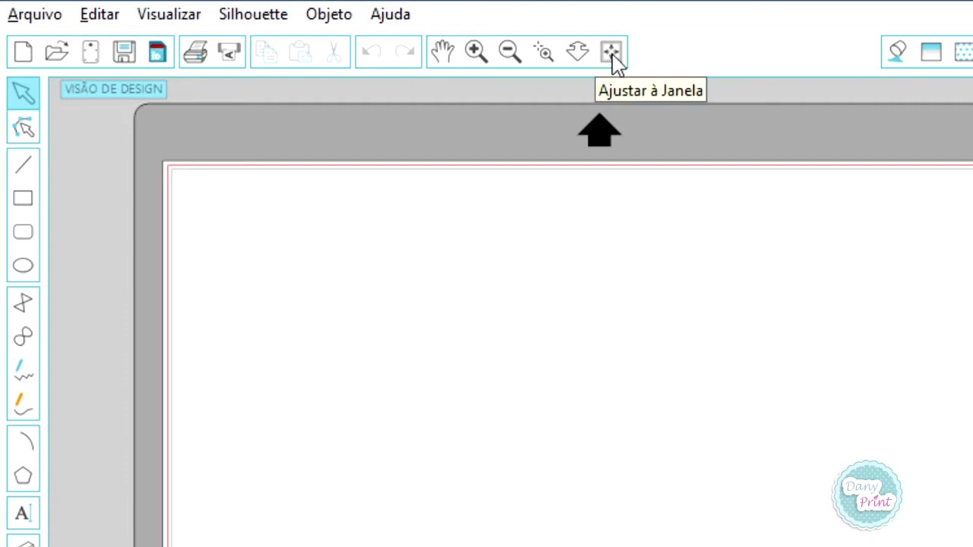
Step: Zoom out from the page and fit the whole page to the window again
scroll(538, 377, "down", 1)
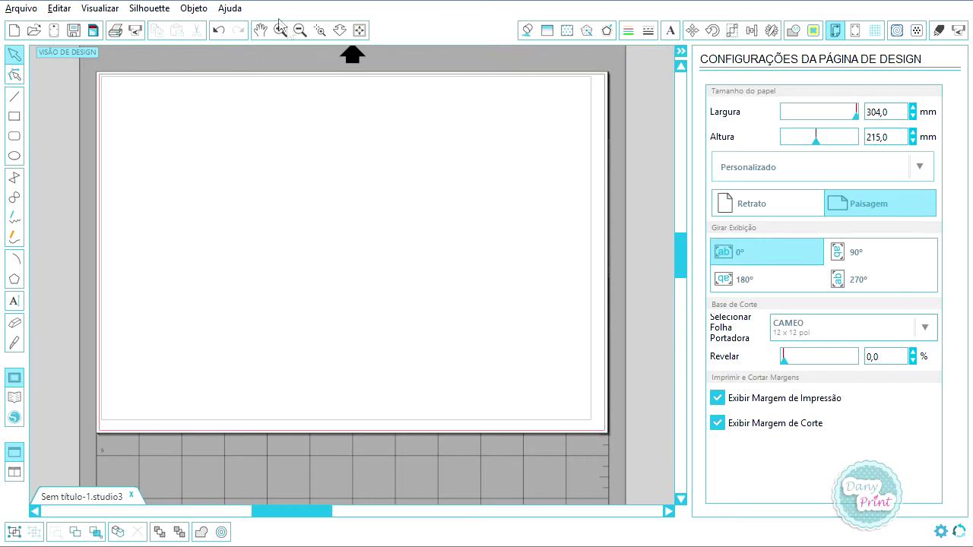
left_click(322, 32)
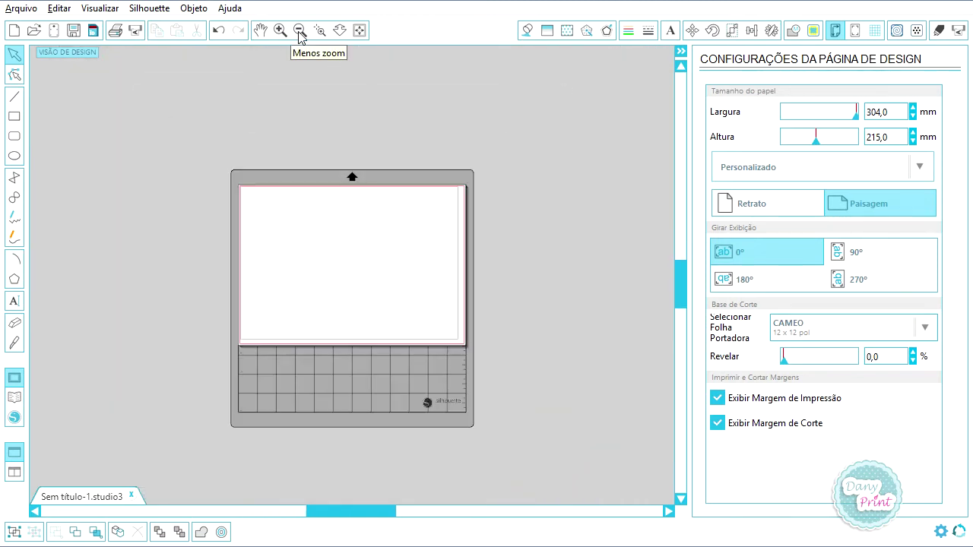
left_click(361, 32)
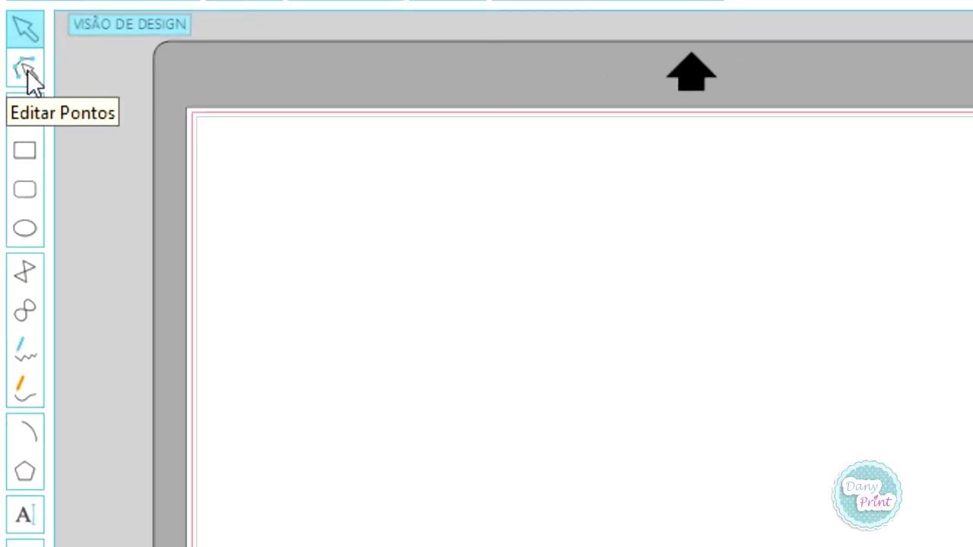
Step: Draw a rectangle in the upper-left part of the page
left_click(28, 70)
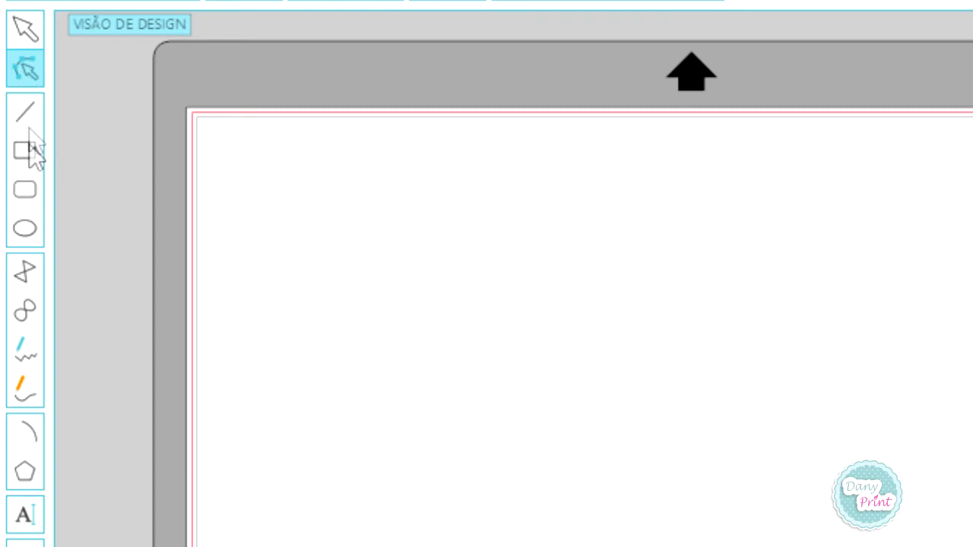
left_click(30, 156)
left_click_drag(354, 257, 766, 489)
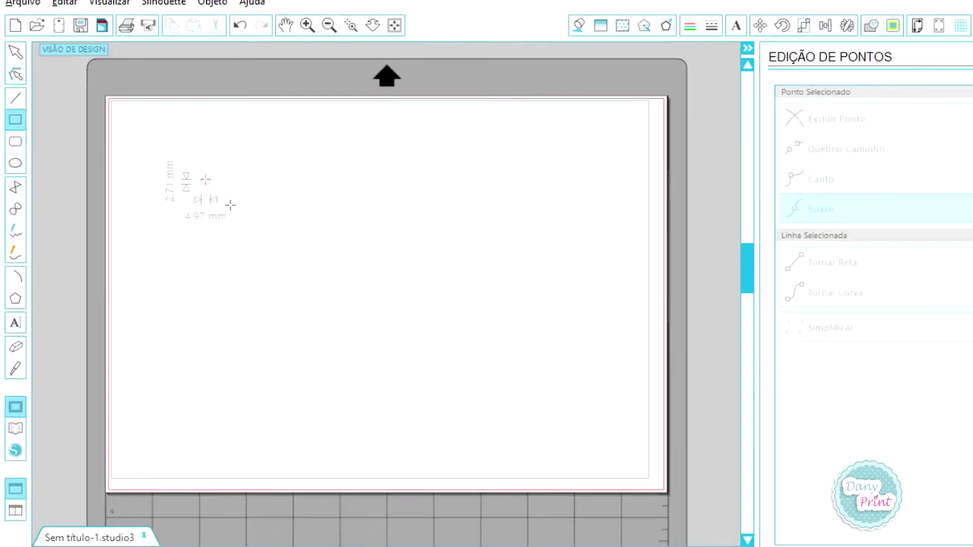
mouse_move(395, 290)
left_mouse_down()
mouse_move(405, 297)
mouse_move(232, 222)
mouse_move(395, 303)
left_mouse_up()
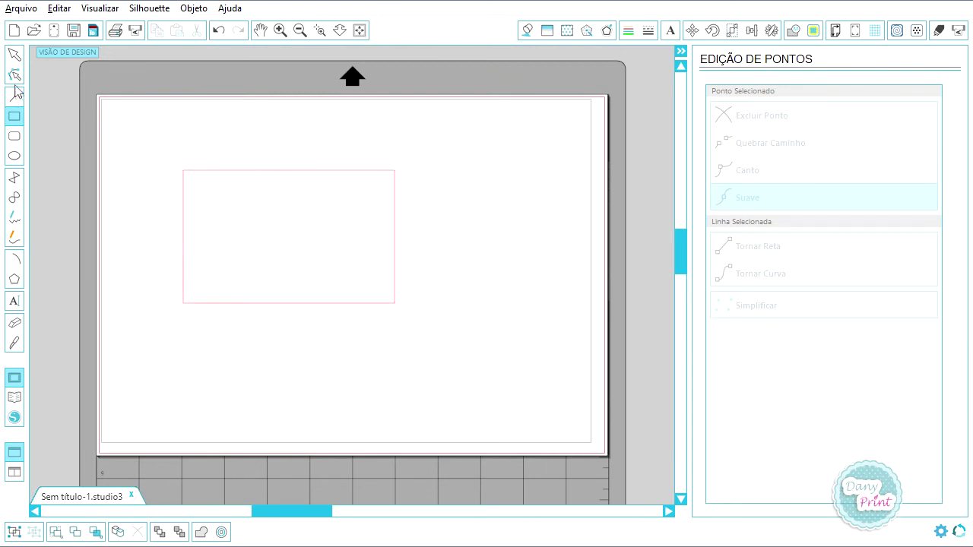
Step: Show the rectangle's edit points and select its upper-left corner point, bottom edge and lower-right corner point
left_click(14, 75)
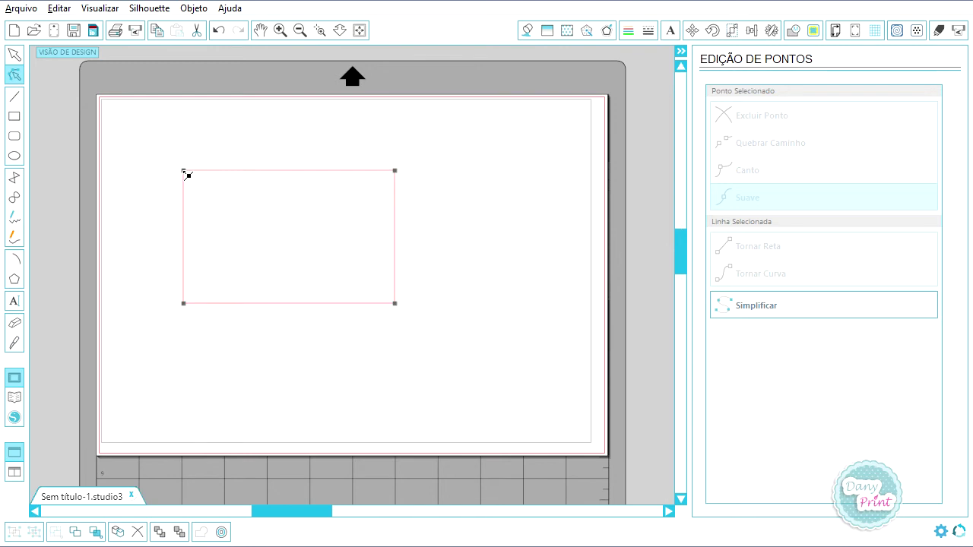
left_click(186, 173)
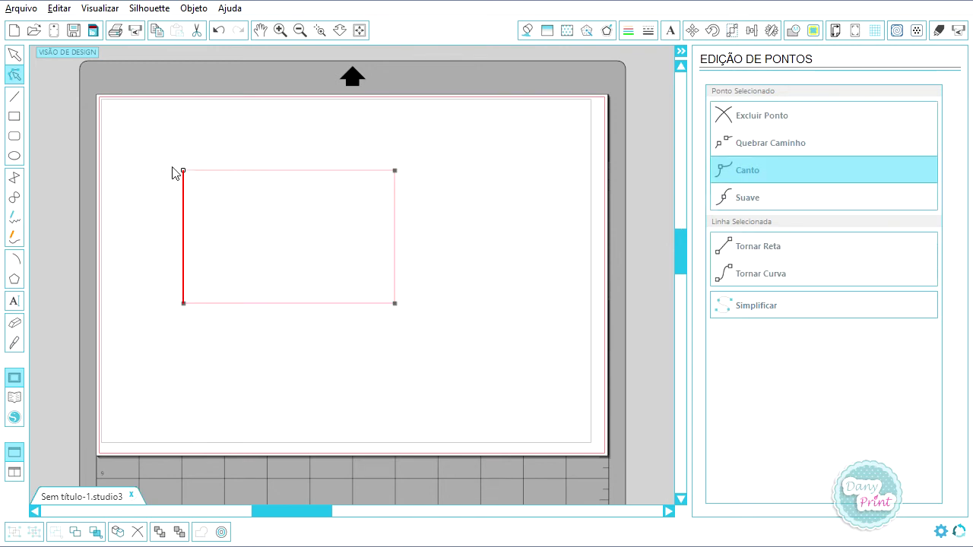
left_click(337, 303)
left_click(396, 303)
Step: Draw a straight, slightly slanted line above the rectangle
left_click(15, 99)
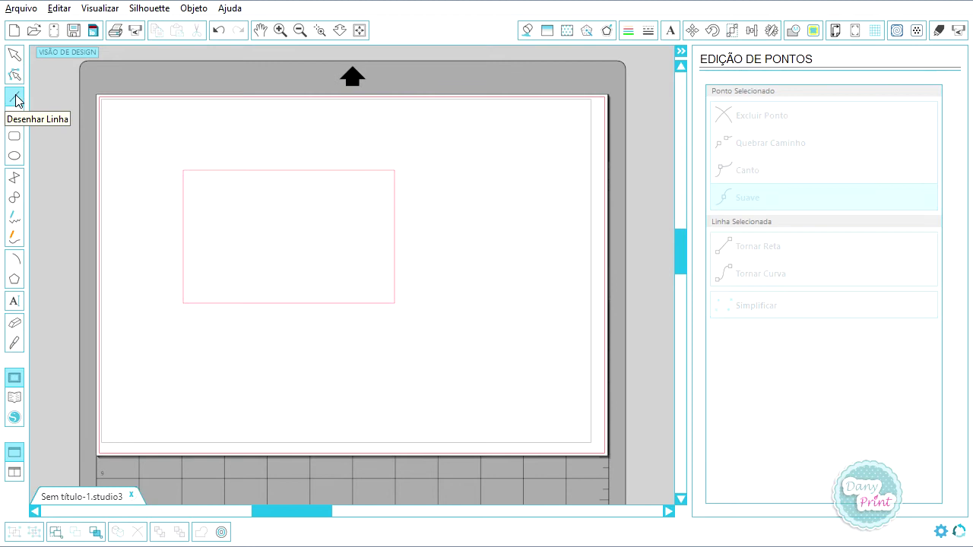
mouse_move(172, 144)
left_mouse_down()
mouse_move(350, 141)
mouse_move(355, 128)
mouse_move(423, 189)
mouse_move(417, 217)
mouse_move(401, 130)
left_mouse_up()
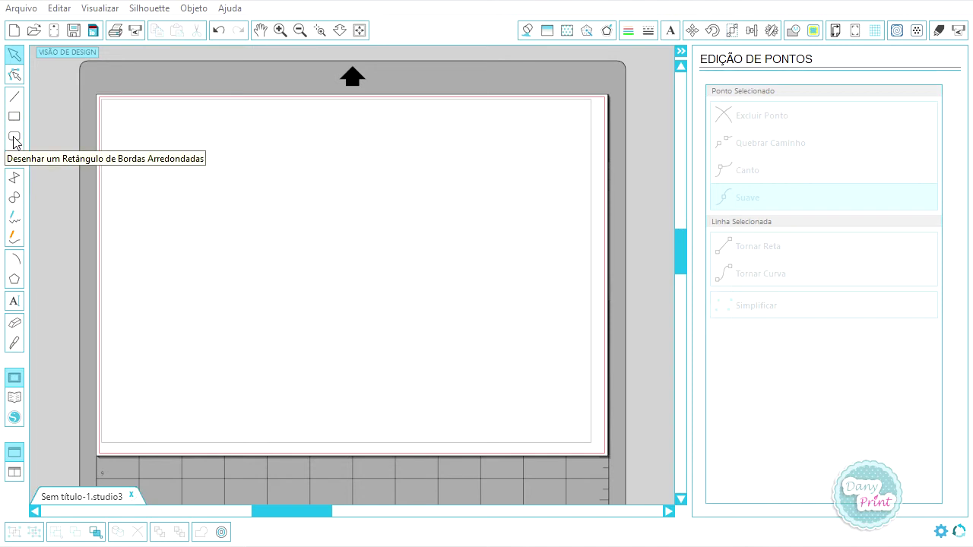
Step: Try out a rounded rectangle about 106 × 60 mm with adjusted corner rounding, and delete it
left_click(13, 138)
mouse_move(181, 165)
left_mouse_down()
mouse_move(193, 182)
mouse_move(332, 266)
mouse_move(400, 294)
mouse_move(266, 221)
mouse_move(359, 266)
left_mouse_up()
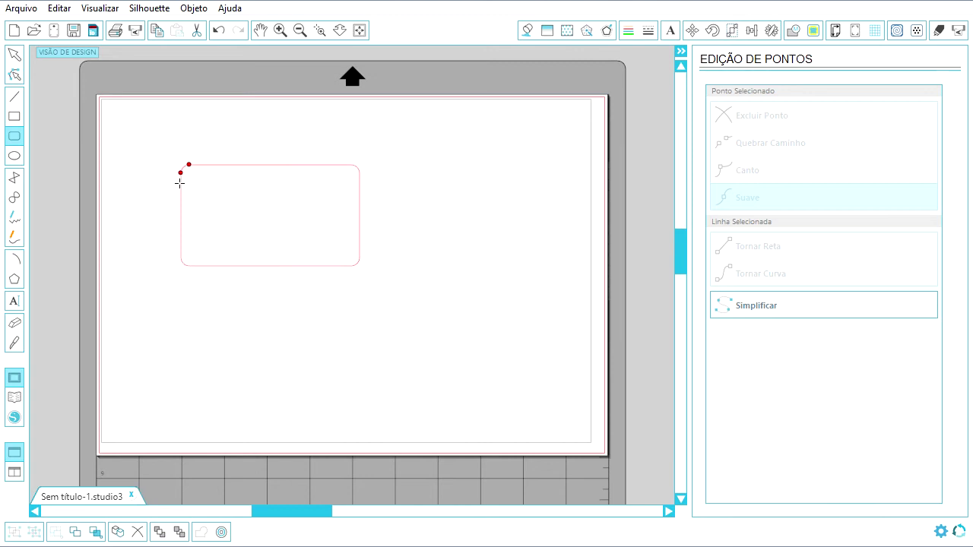
left_click_drag(186, 179, 210, 173)
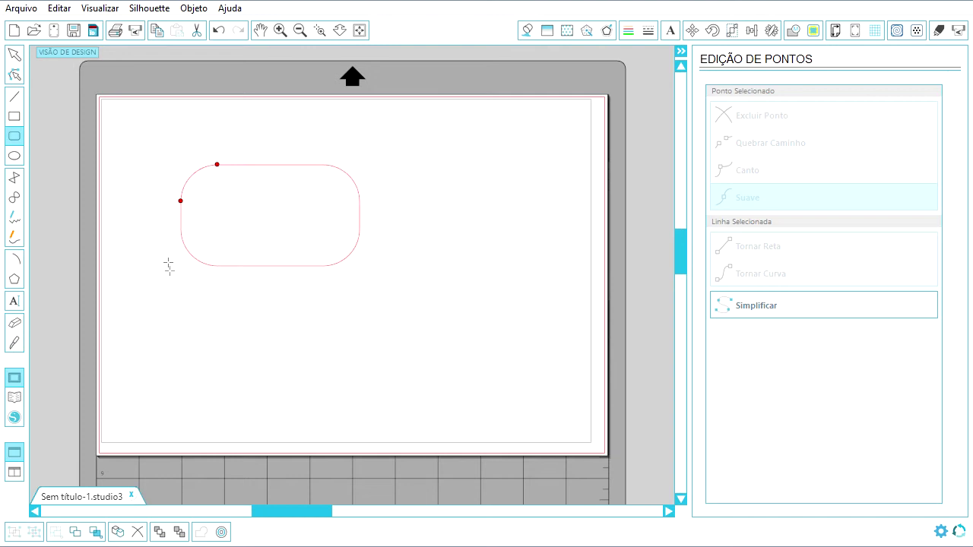
left_click_drag(180, 200, 180, 177)
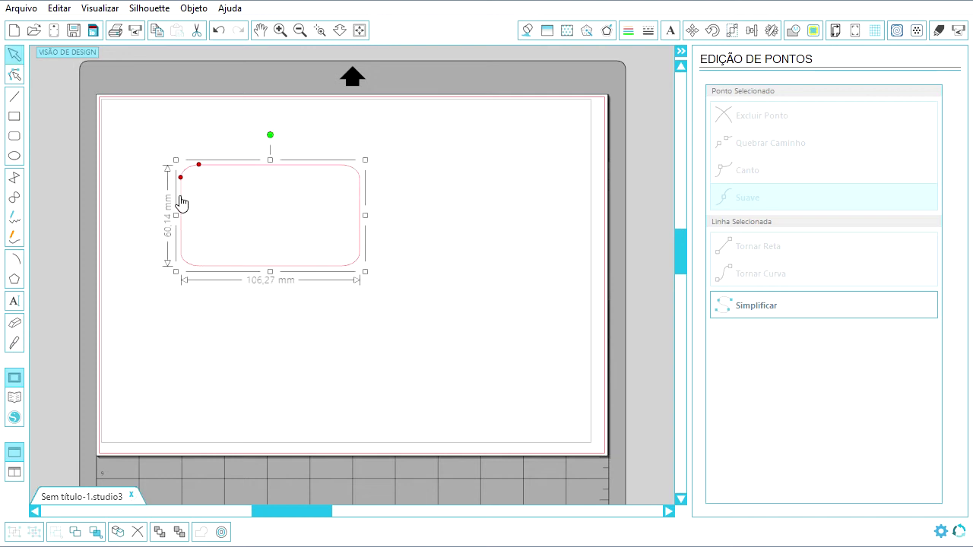
key("Delete")
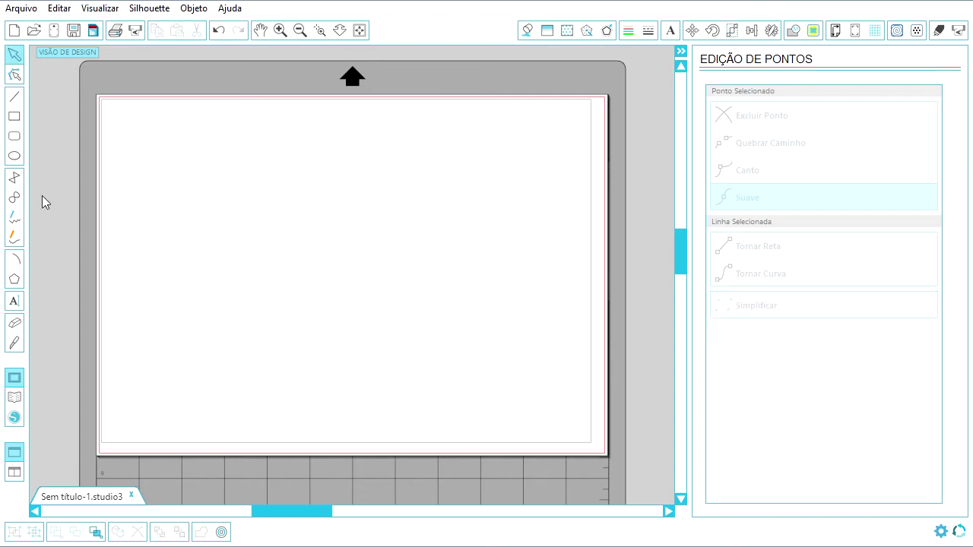
Step: Draw a nearly circular ellipse about 97 × 99 mm on the page and discard it
left_click(13, 157)
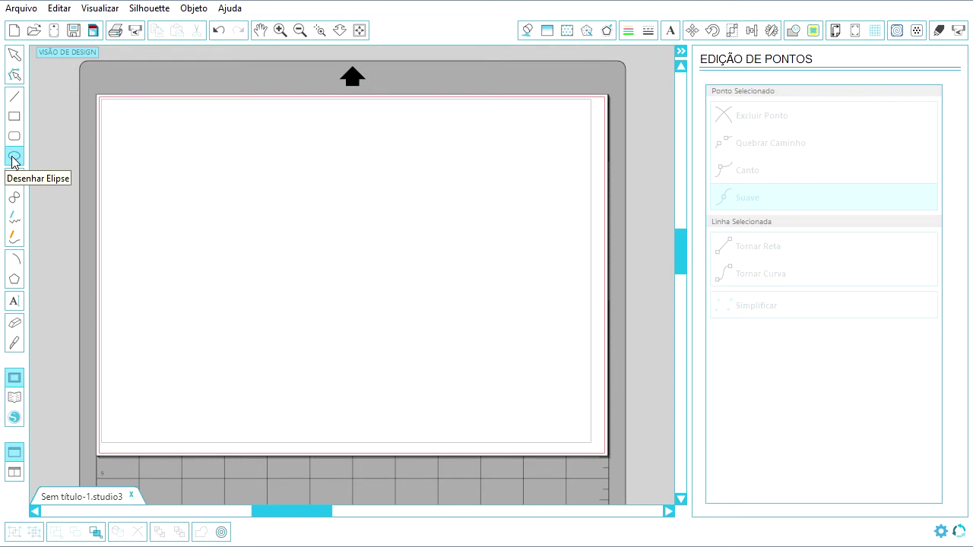
left_click_drag(169, 168, 330, 335)
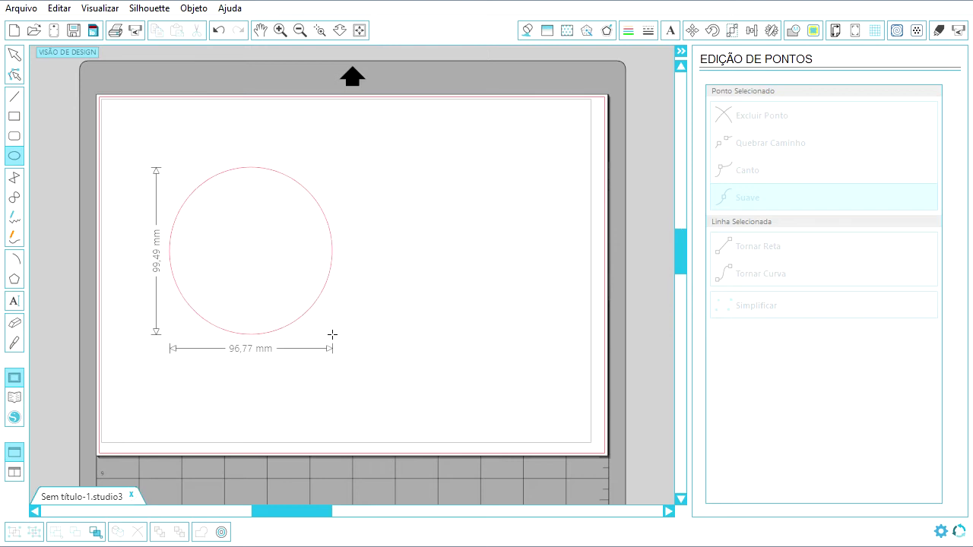
key("Escape")
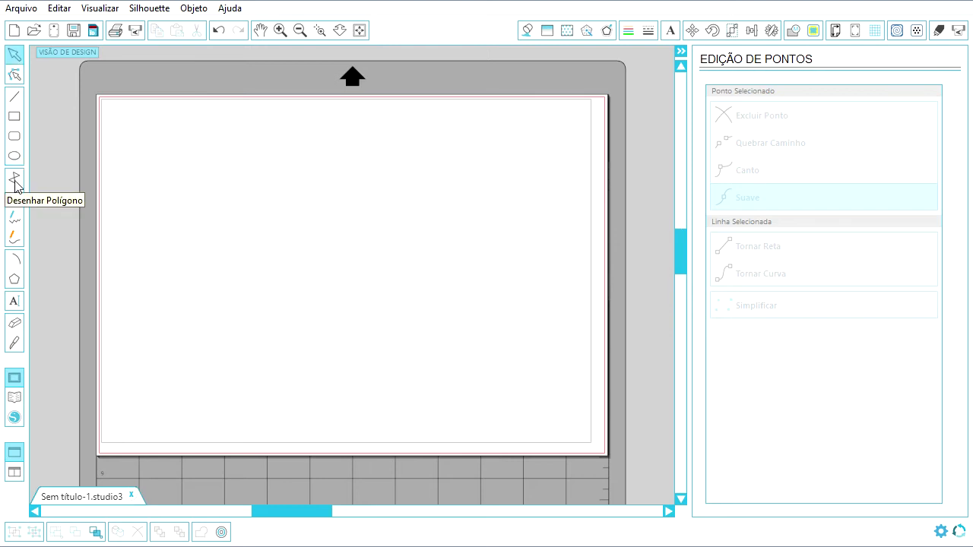
Step: Sketch two short freehand strokes and one smooth freehand stroke, and undo all three
left_click(13, 219)
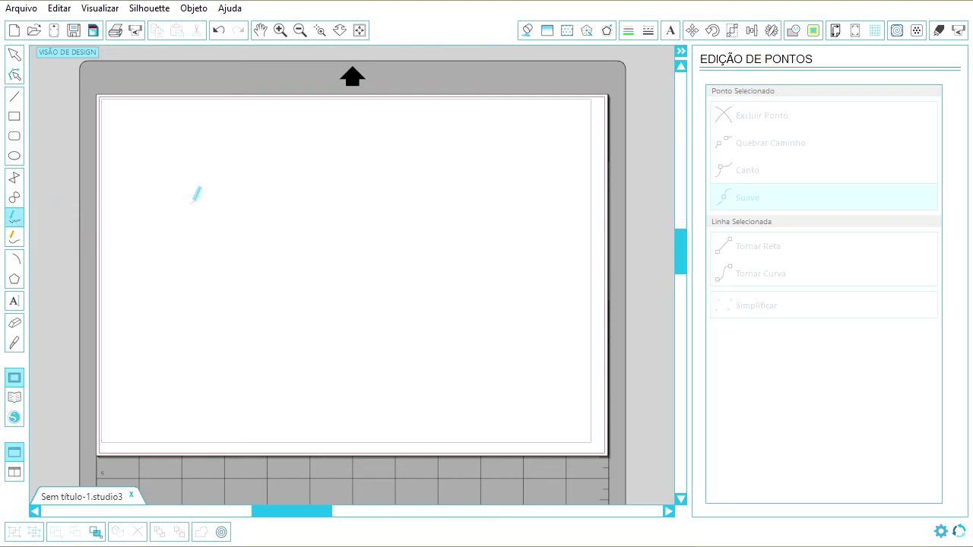
left_click_drag(424, 194, 395, 198)
left_click_drag(212, 238, 188, 241)
left_click(14, 237)
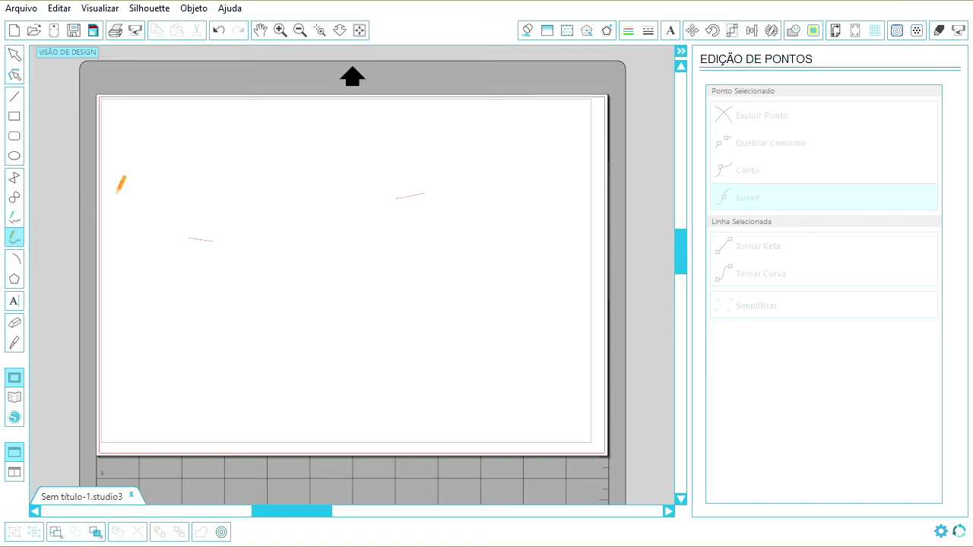
left_click_drag(150, 182, 193, 182)
key("ctrl+z")
key("ctrl+z")
key("ctrl+z")
Step: Draw an arc with a radius of about 81 mm spanning about 45°, and remove it from the page
left_click(16, 261)
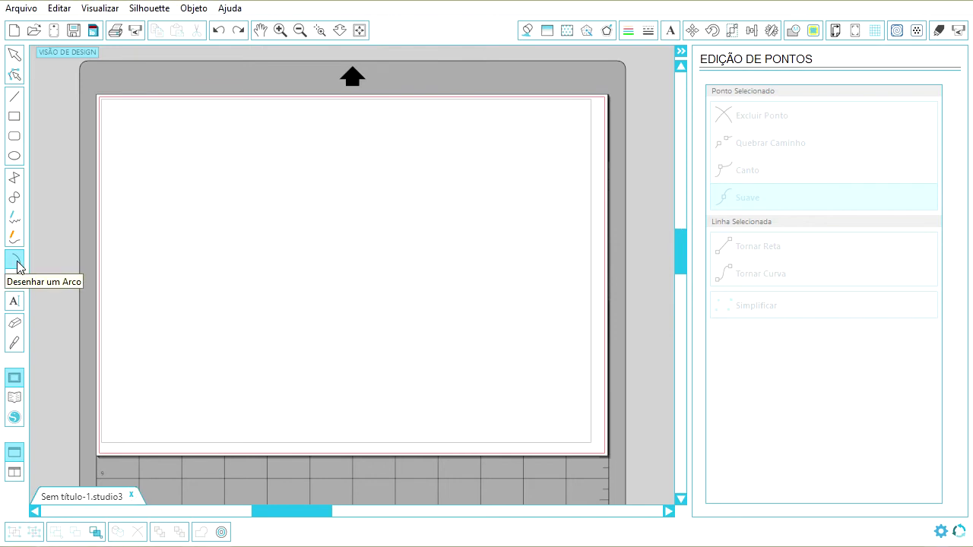
left_click(268, 226)
left_click(413, 221)
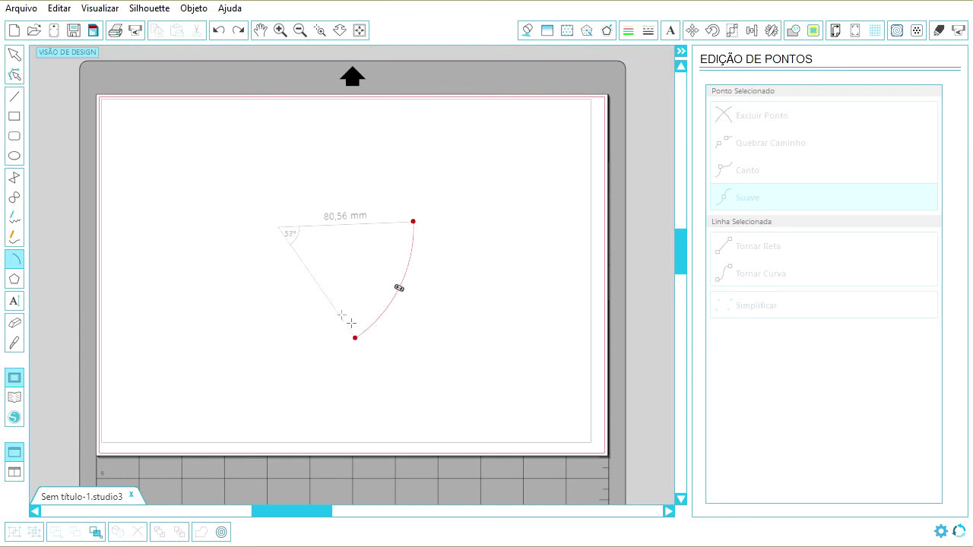
left_click(401, 348)
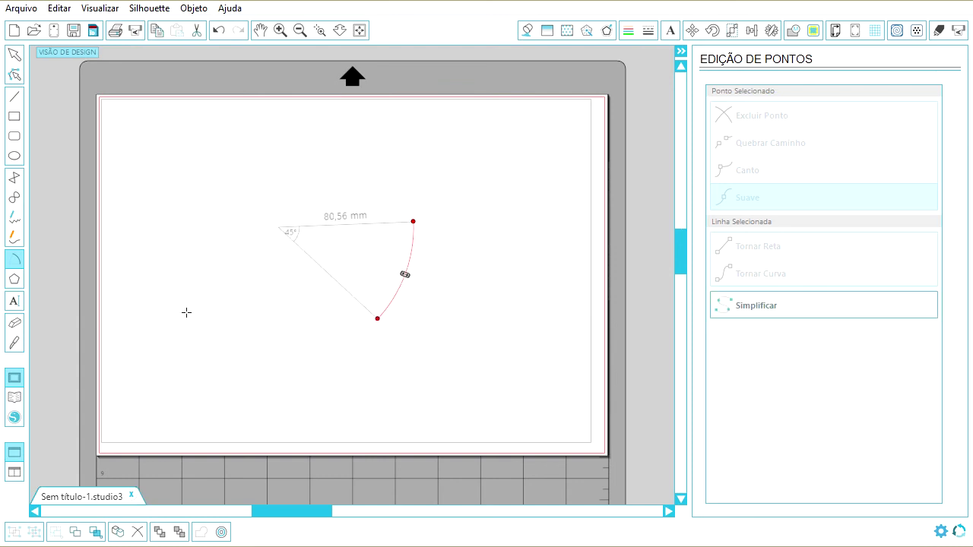
left_click(14, 55)
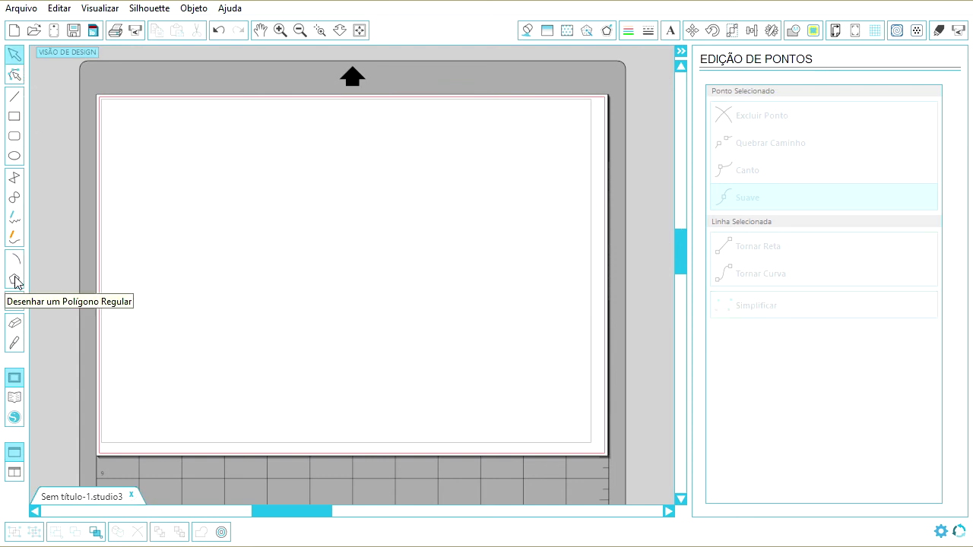
Step: Draw a five-sided regular polygon in the upper-left part of the page and delete it
left_click(15, 280)
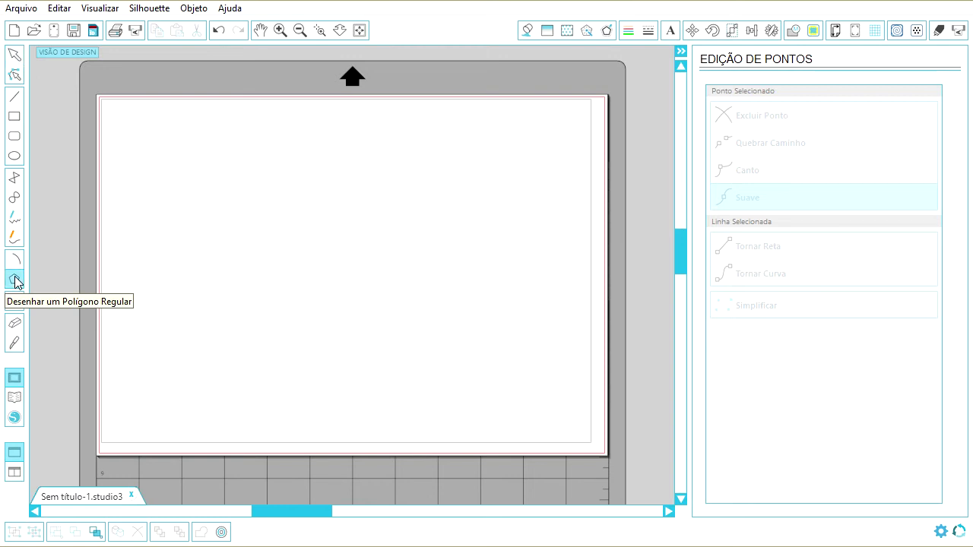
left_click_drag(188, 193, 260, 244)
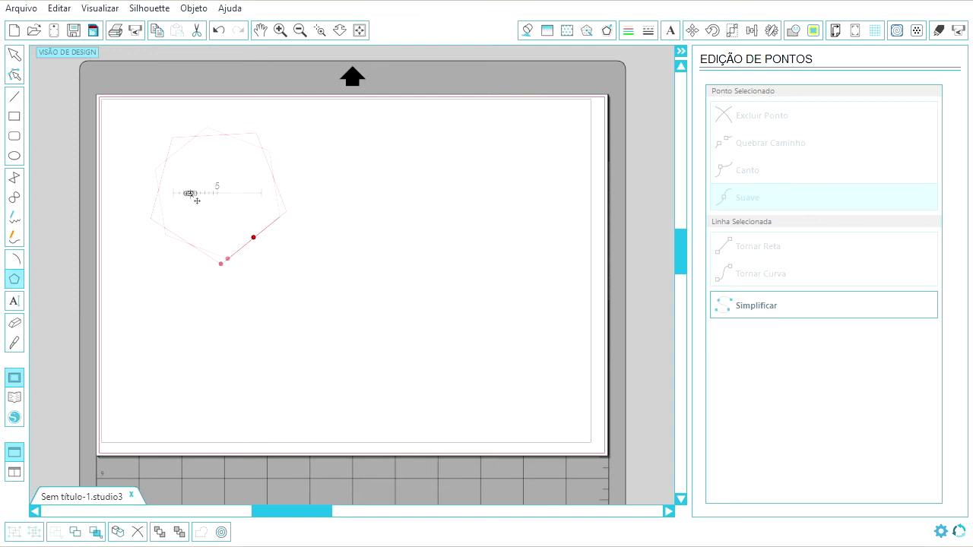
key("Delete")
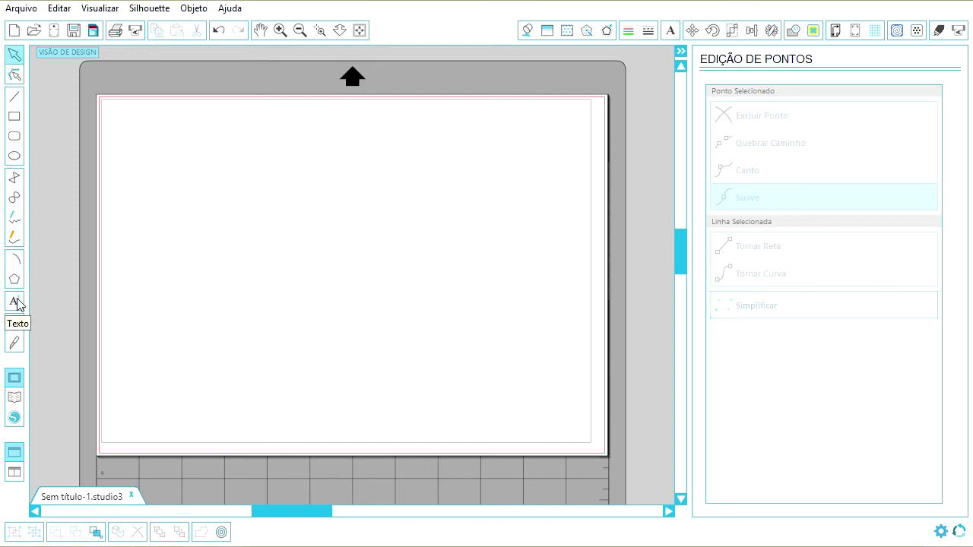
Step: Add the text "Curso Silhouete" in 72 pt Arial Unicode MS near the middle of the page and finish text entry
left_click(15, 302)
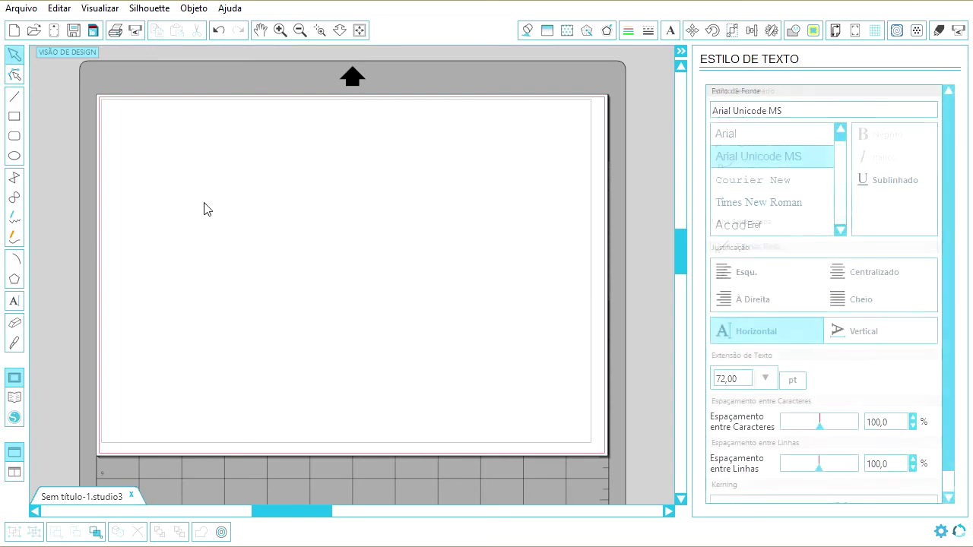
left_click(232, 275)
type("C")
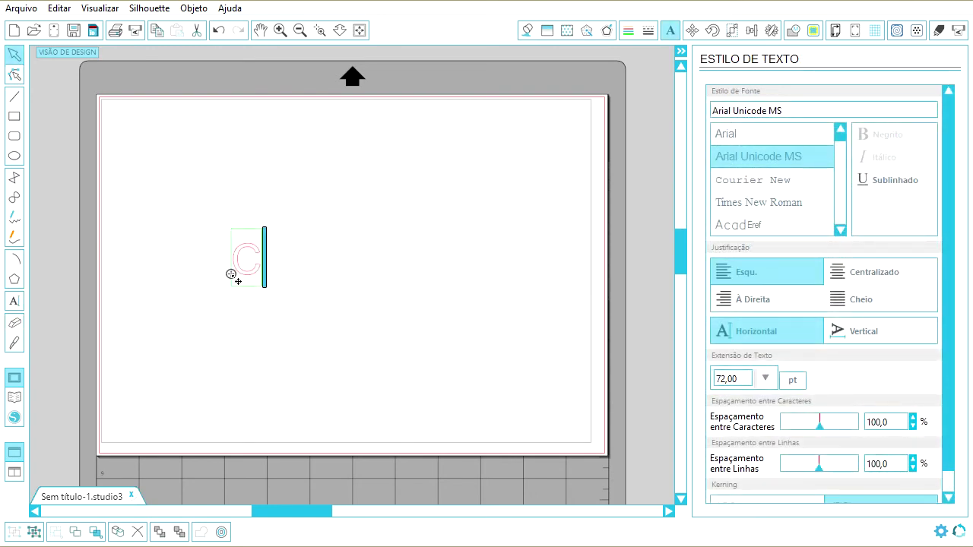
type("urso")
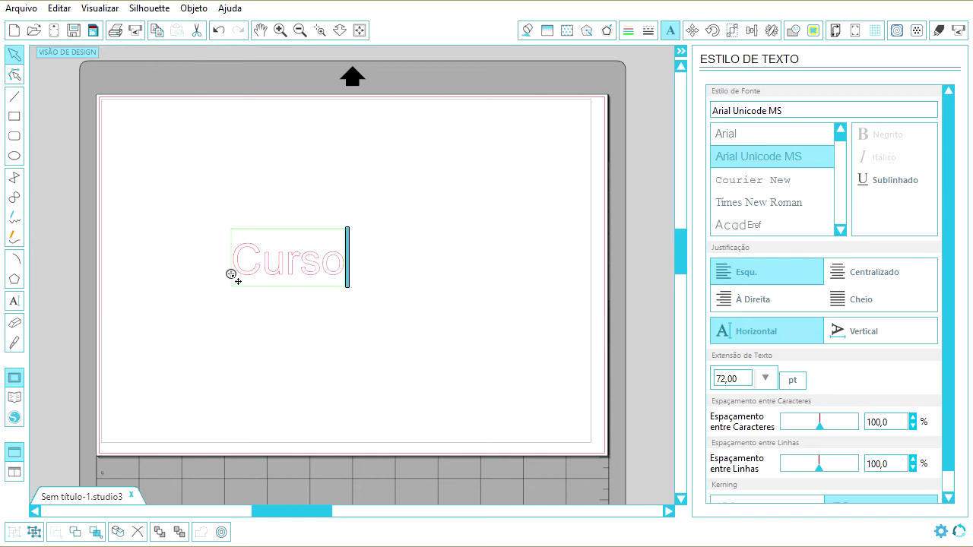
type(" S")
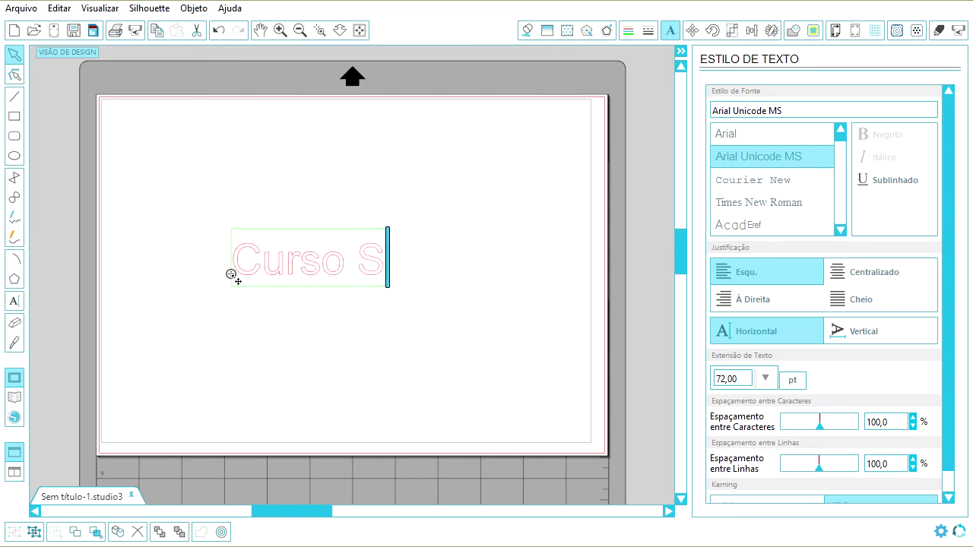
type("ilhouete")
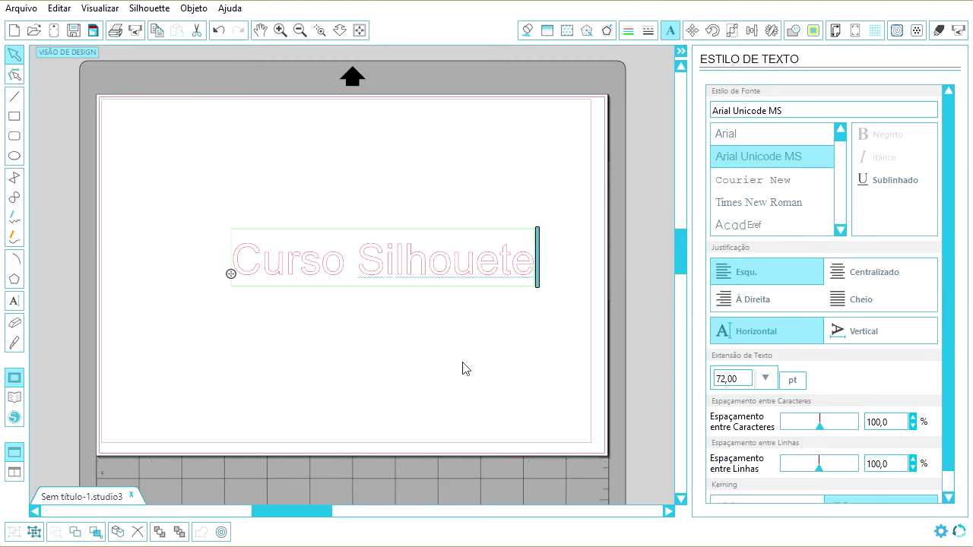
left_click(13, 59)
left_click(203, 213)
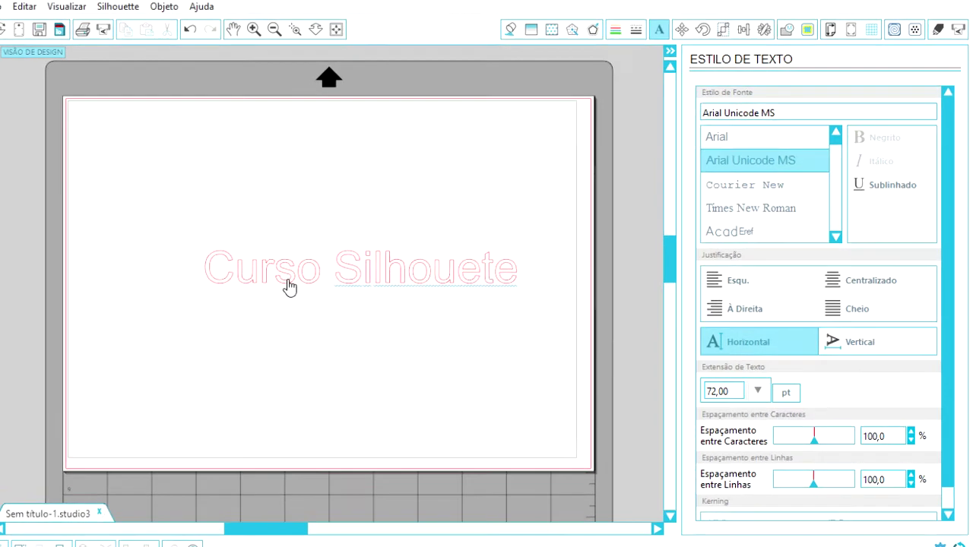
Step: Select the "Curso Silhouete" text with the Select tool and show its fill color options
left_click(289, 286)
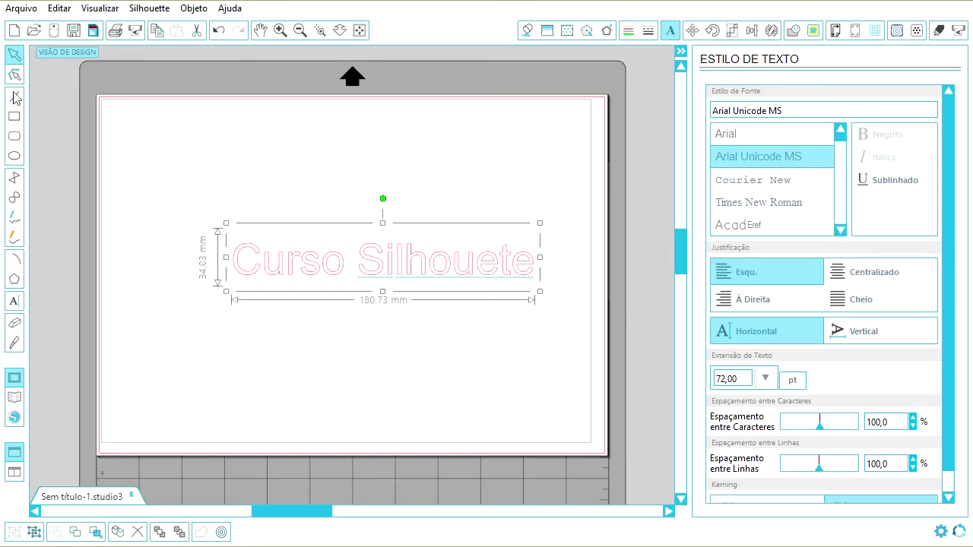
left_click(15, 97)
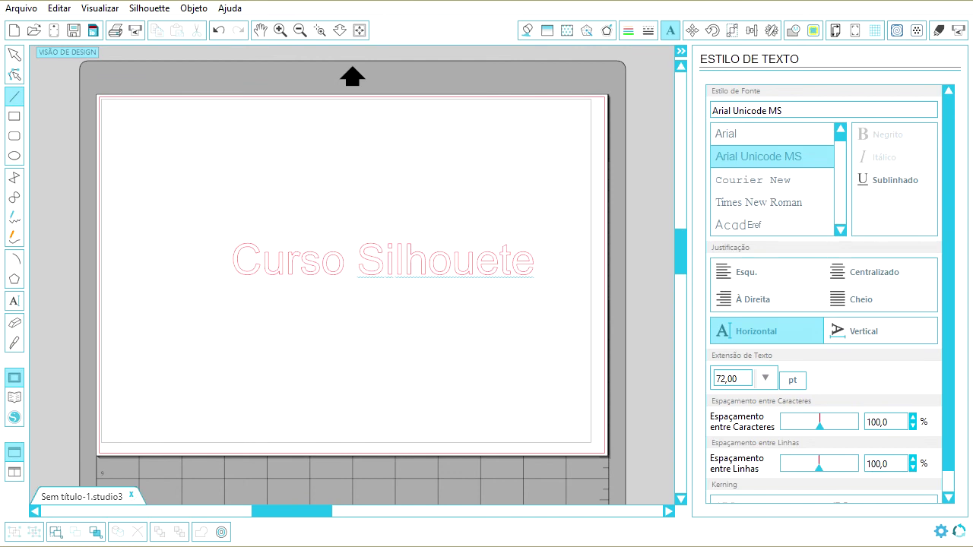
left_click(14, 55)
left_click(343, 263)
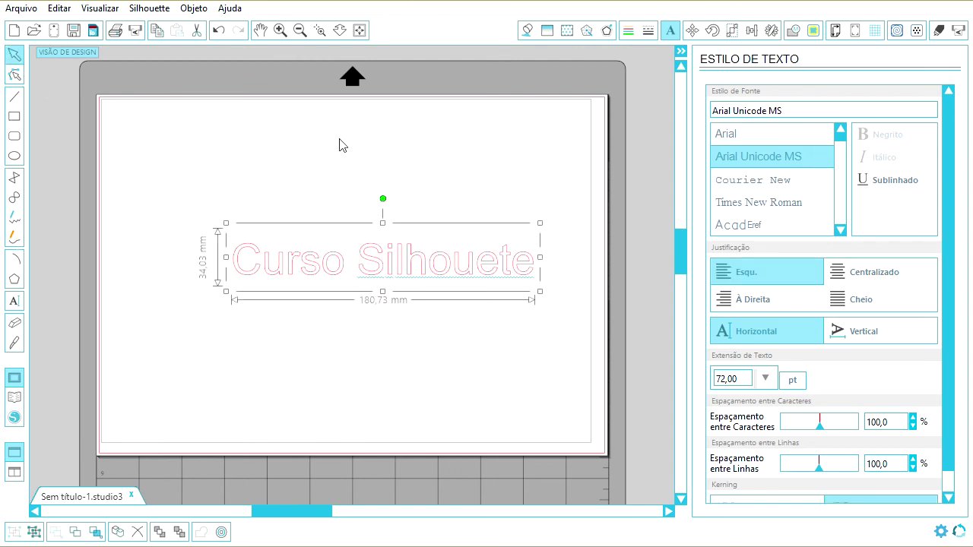
left_click(526, 31)
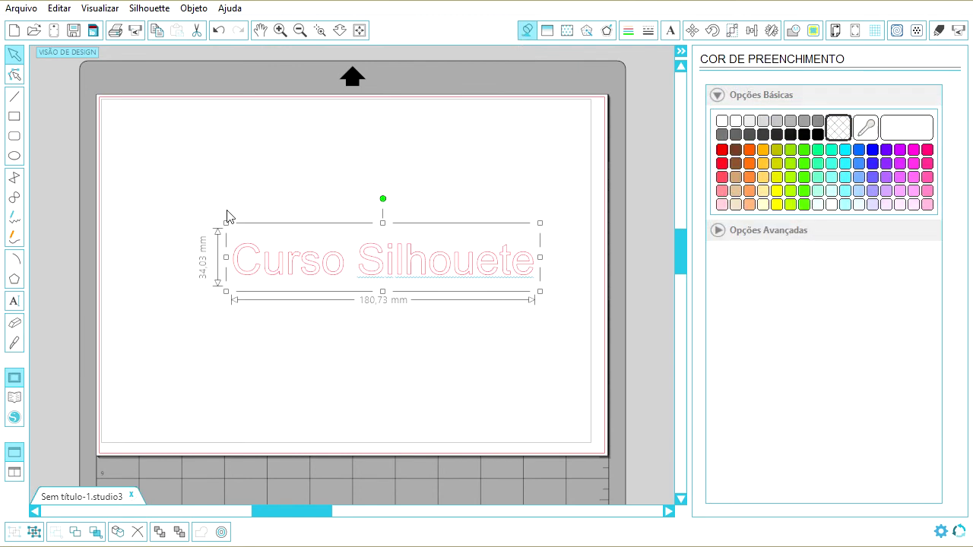
Step: Review the text style options for the "Curso Silhouete" text, including left justification
left_click(14, 302)
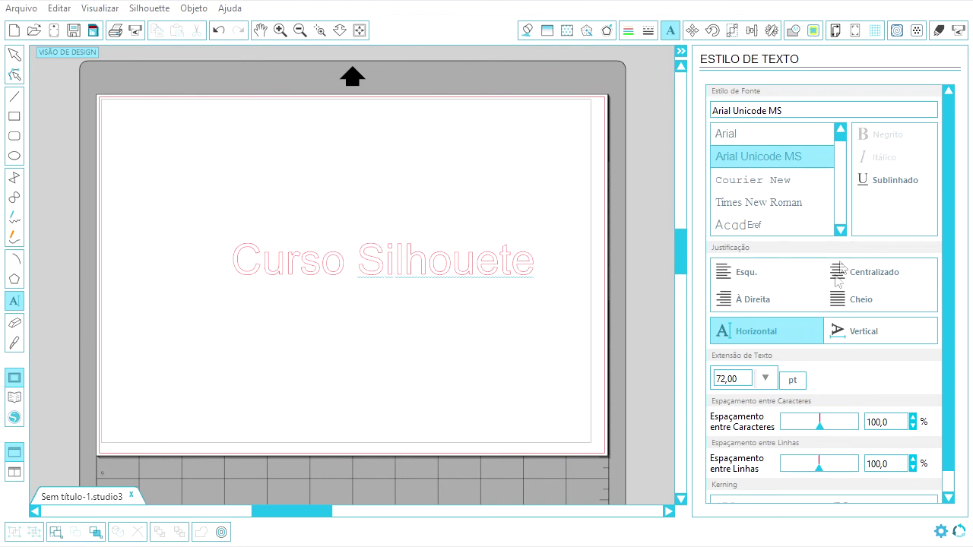
left_click(745, 281)
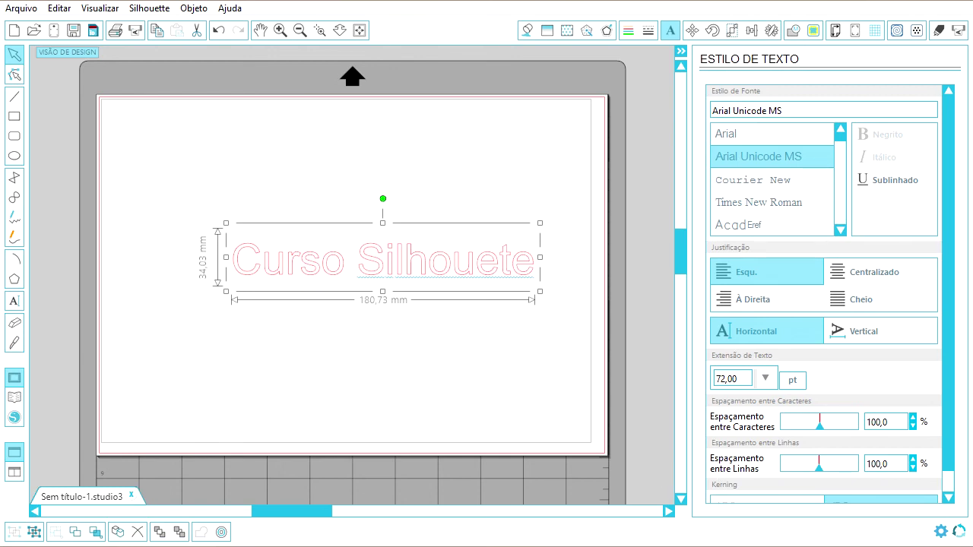
left_click(14, 301)
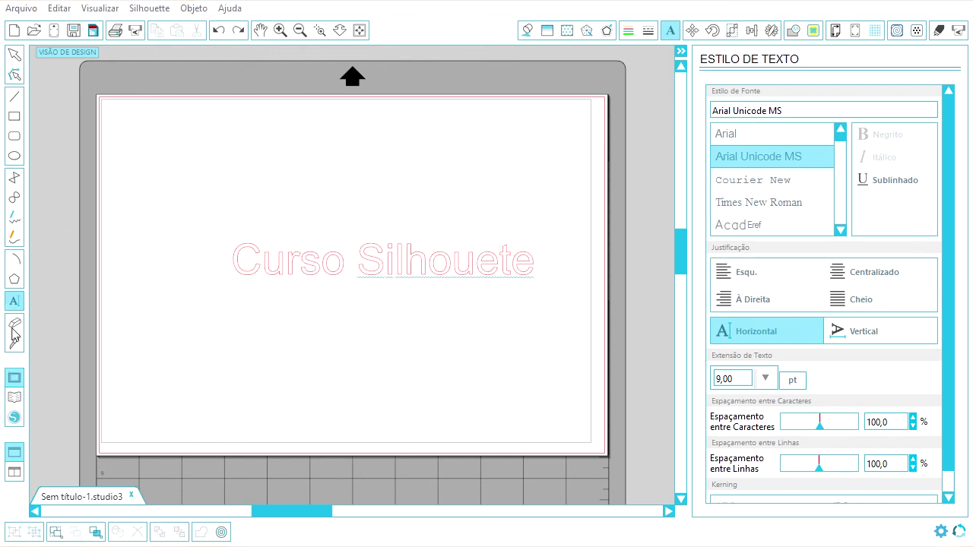
Step: Erase the lower right part of the "C" and the whole "u" in "Curso" with the round eraser, treating unfilled shapes as outlines
left_click(12, 326)
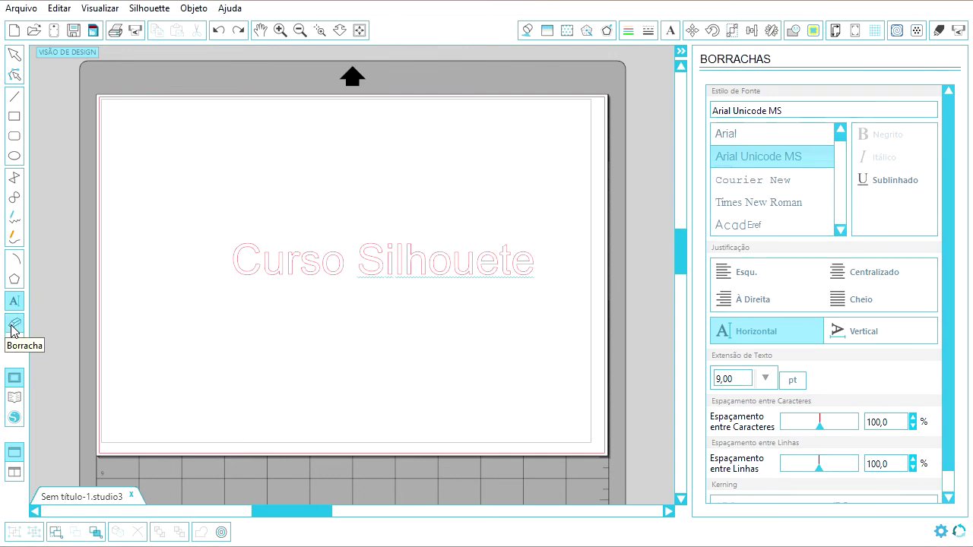
left_click(244, 280)
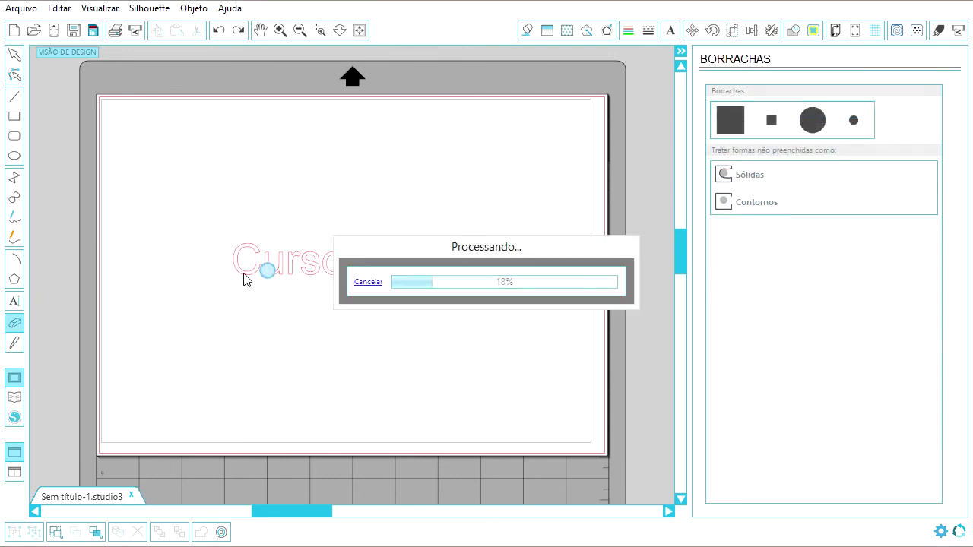
mouse_move(266, 274)
left_mouse_down()
mouse_move(243, 282)
mouse_move(248, 271)
mouse_move(248, 283)
left_mouse_up()
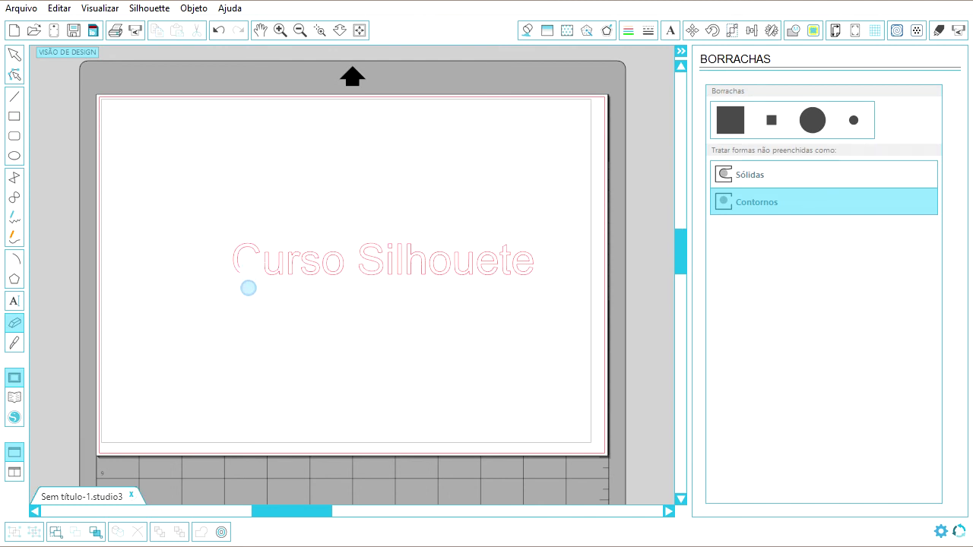
mouse_move(248, 280)
left_mouse_down()
mouse_move(272, 274)
mouse_move(272, 261)
left_mouse_up()
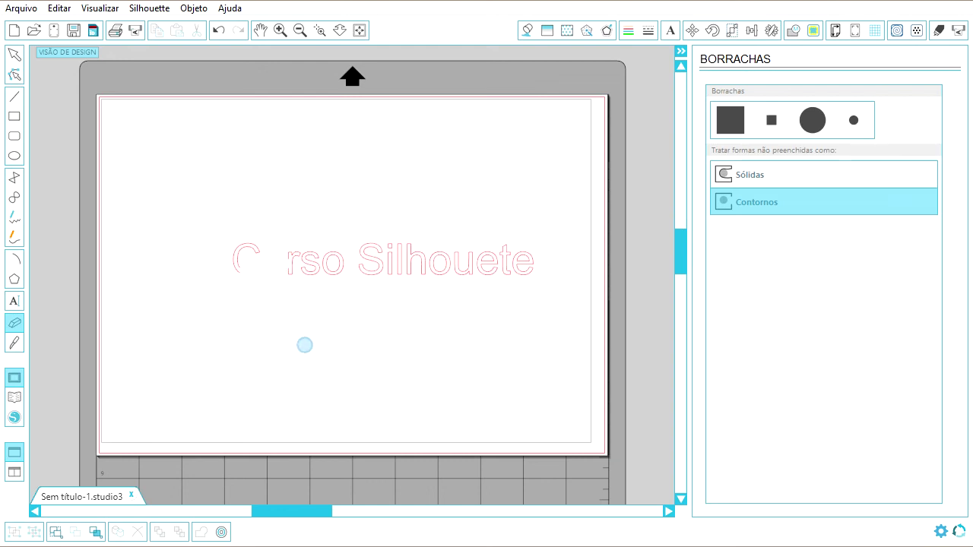
Step: Cut across the text from the "r" past the final "e" with the straight knife, treating unfilled shapes as outlines
left_click(13, 346)
left_click_drag(286, 263, 564, 256)
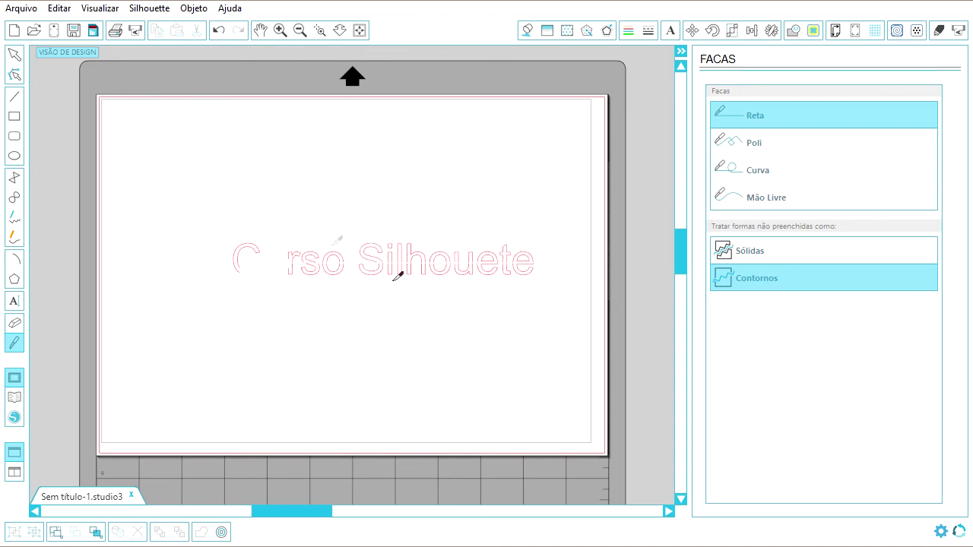
left_click(280, 30)
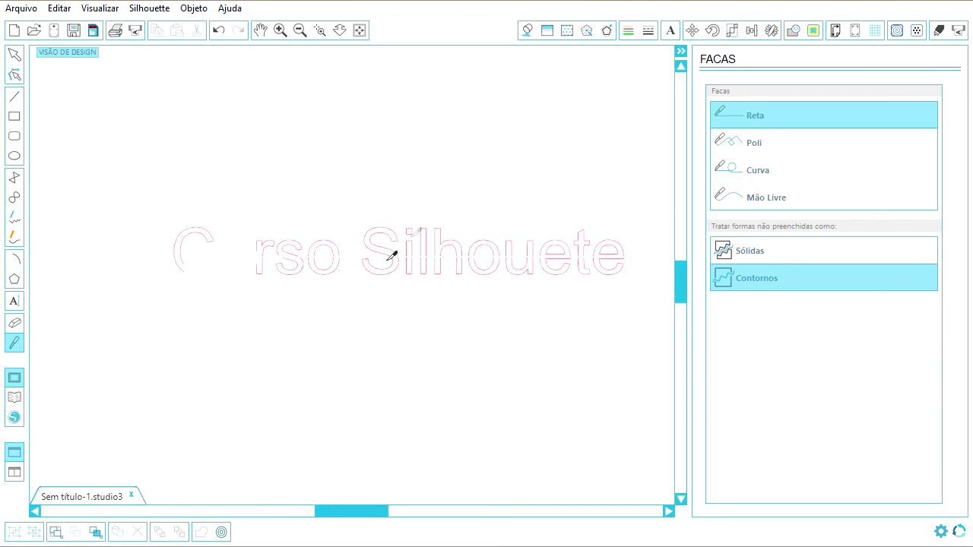